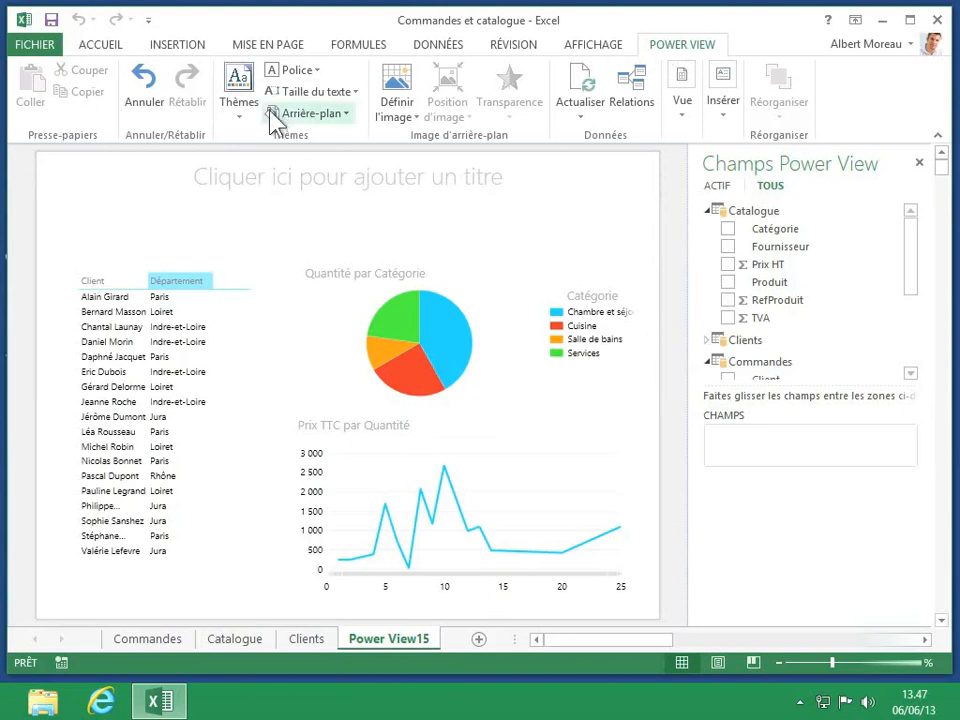
- Set the report's font to Georgia and enlarge its text size to 125%
click(319, 68)
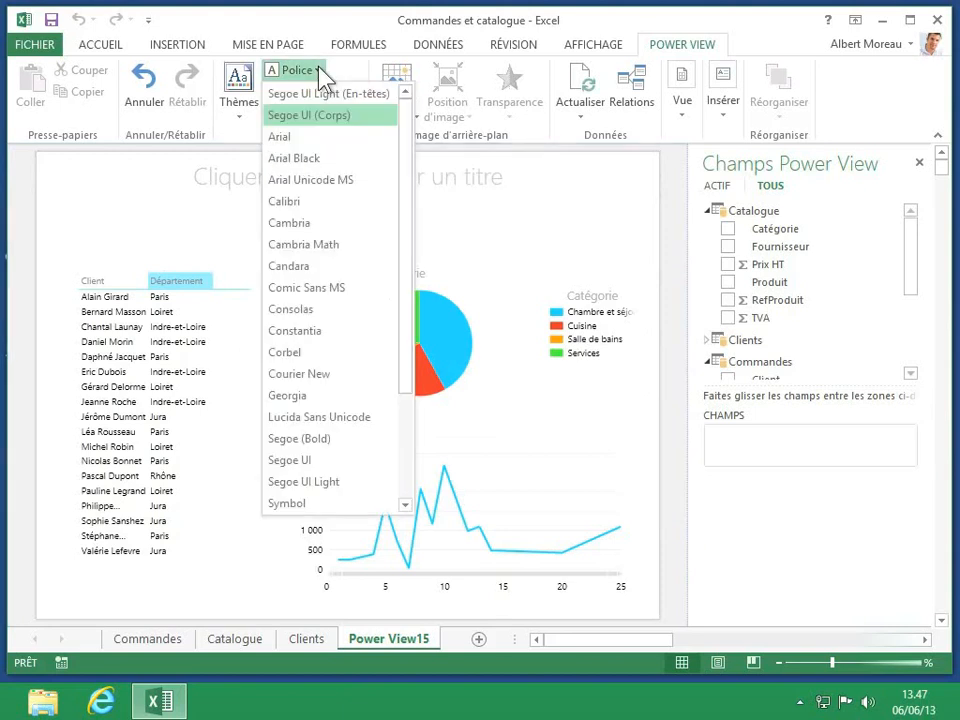
click(289, 397)
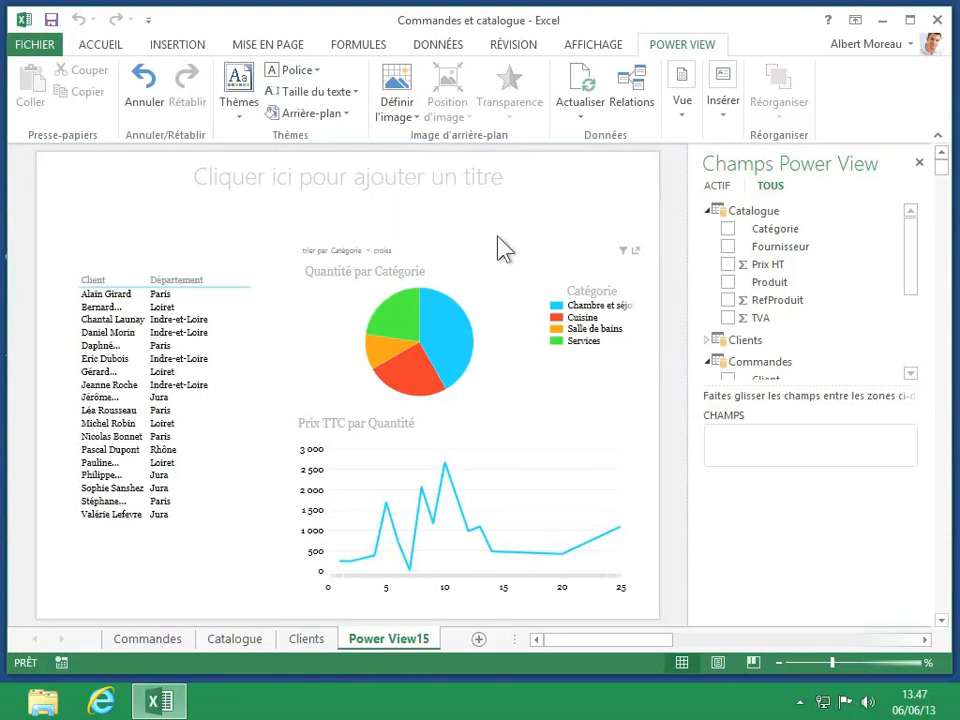
click(355, 92)
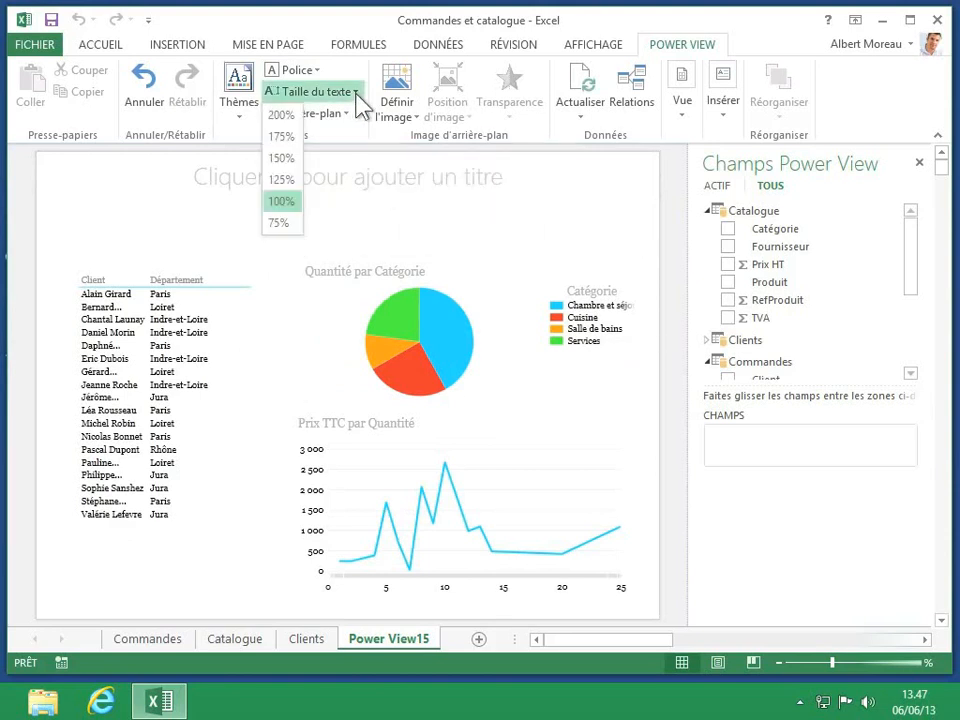
click(280, 201)
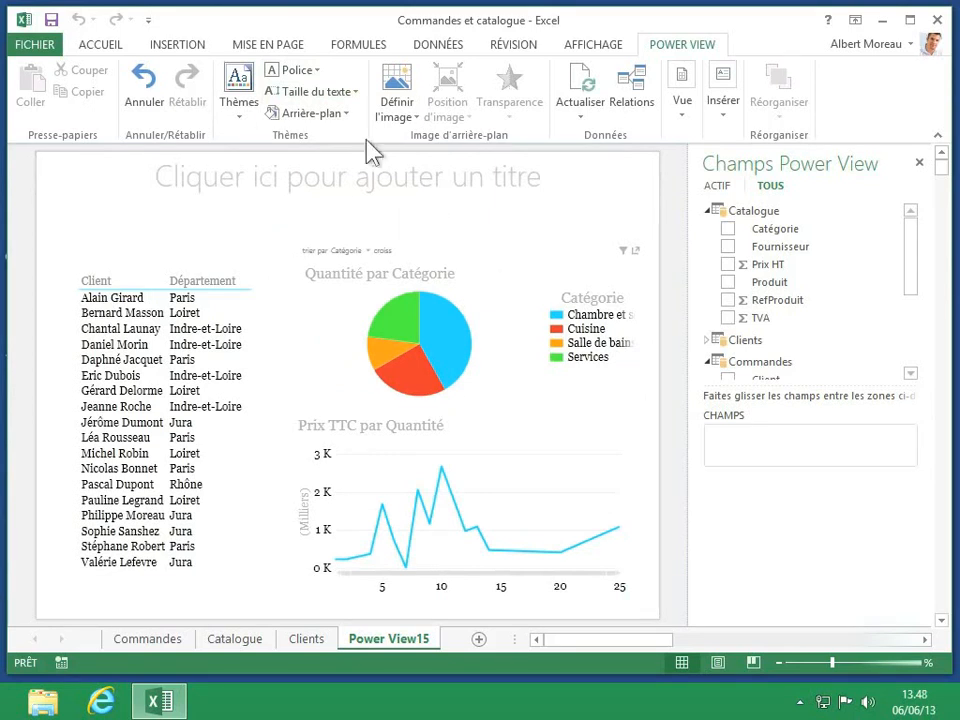
- Try the pale solid background on the report and apply the Light1 Dégradé vertical gradient instead
click(343, 115)
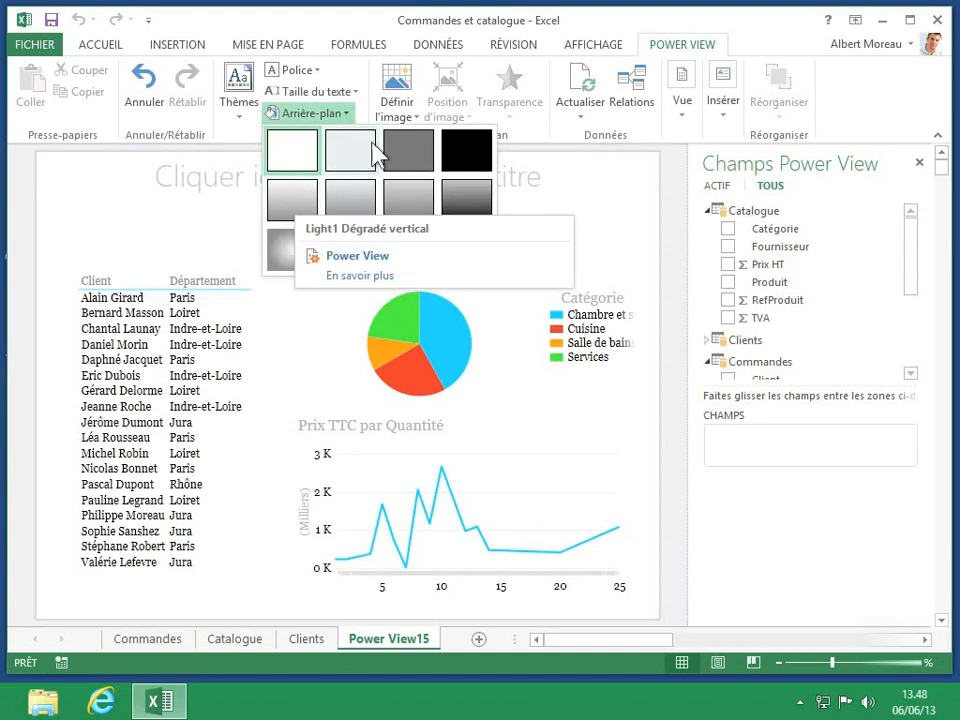
click(362, 158)
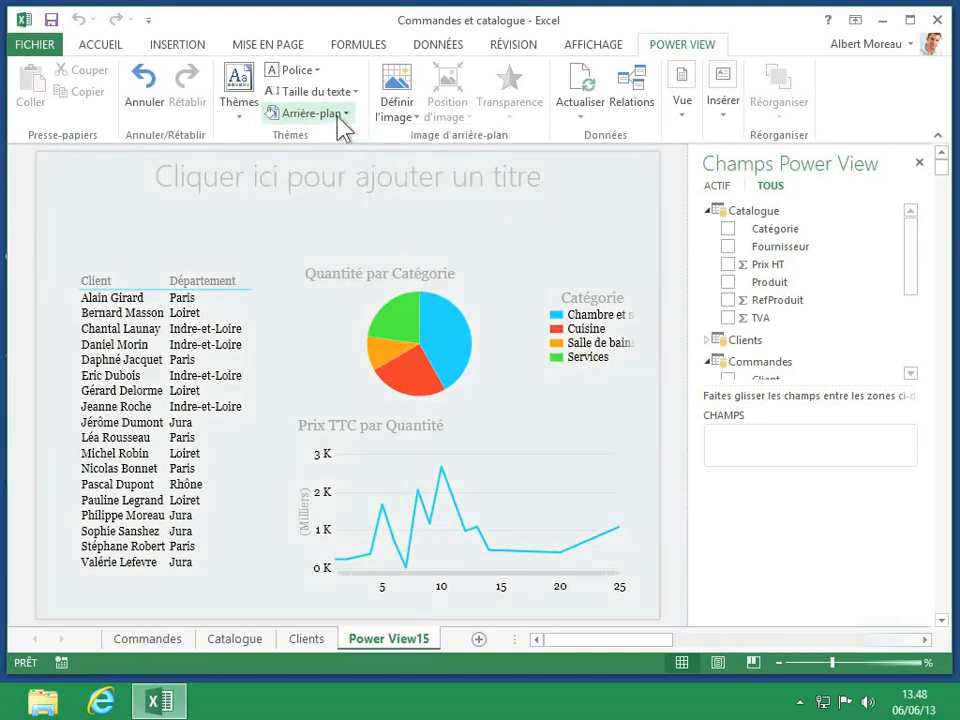
click(336, 116)
click(292, 194)
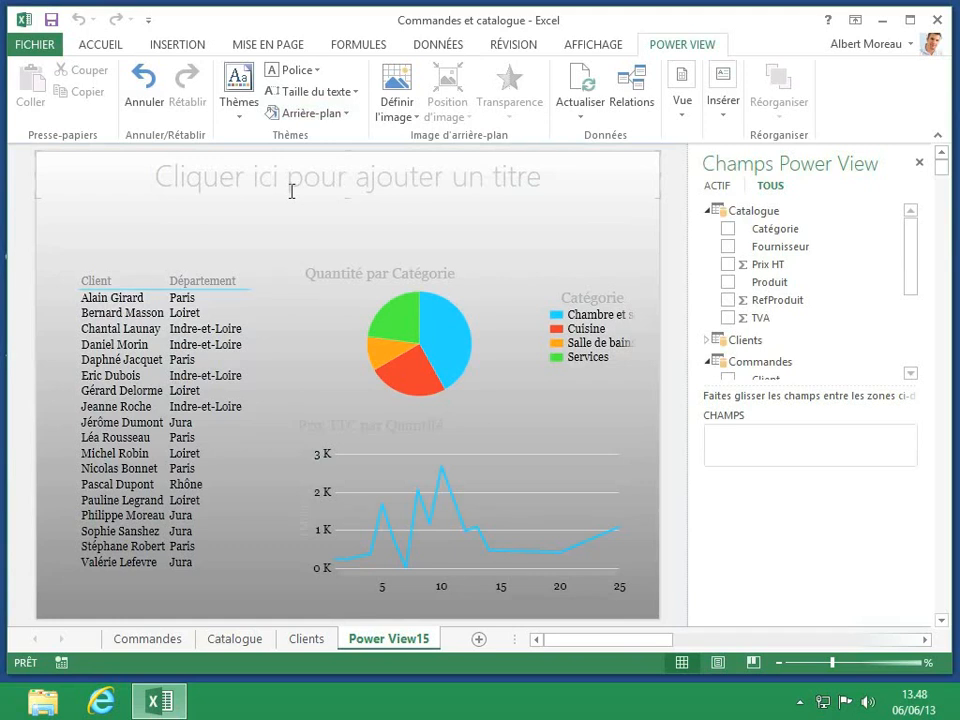
- Try two green themes on the report and apply the grey theme with yellow and blue chart colours
click(240, 100)
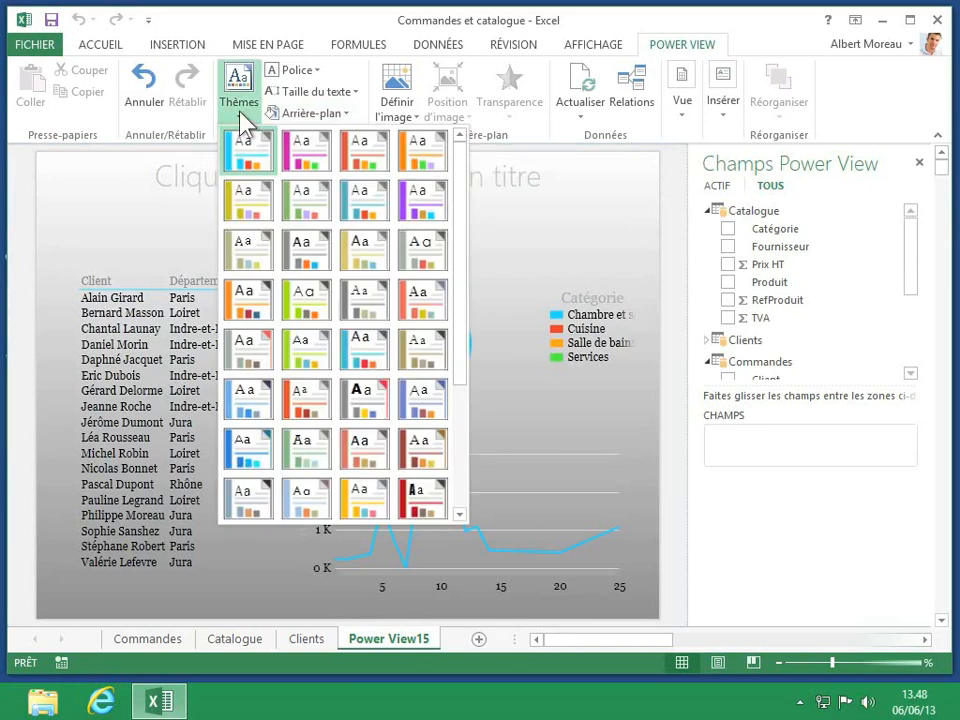
click(297, 203)
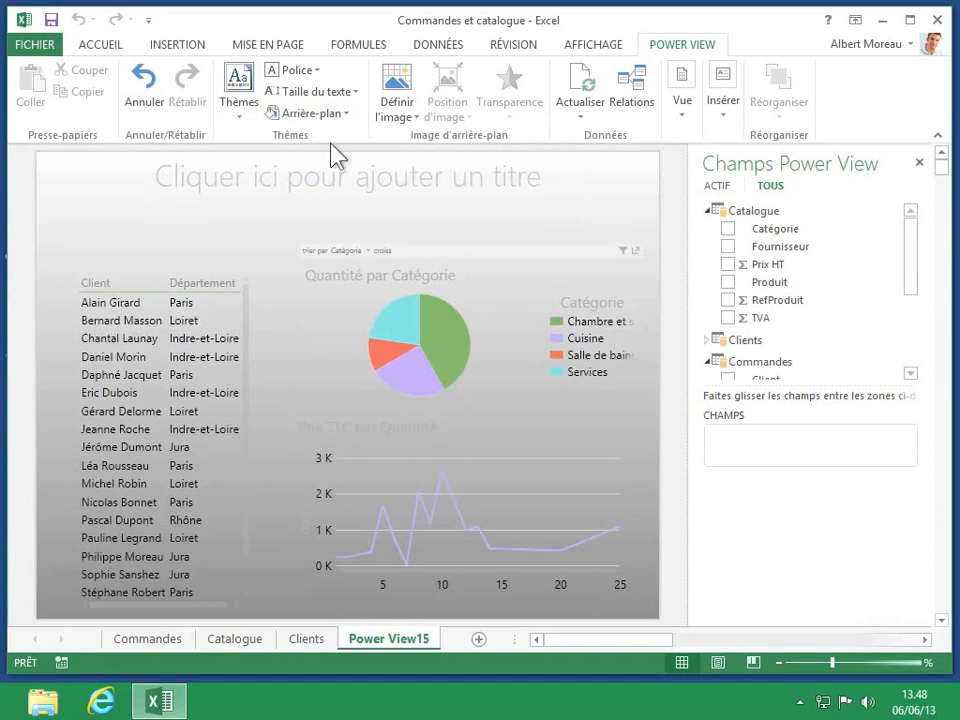
click(240, 105)
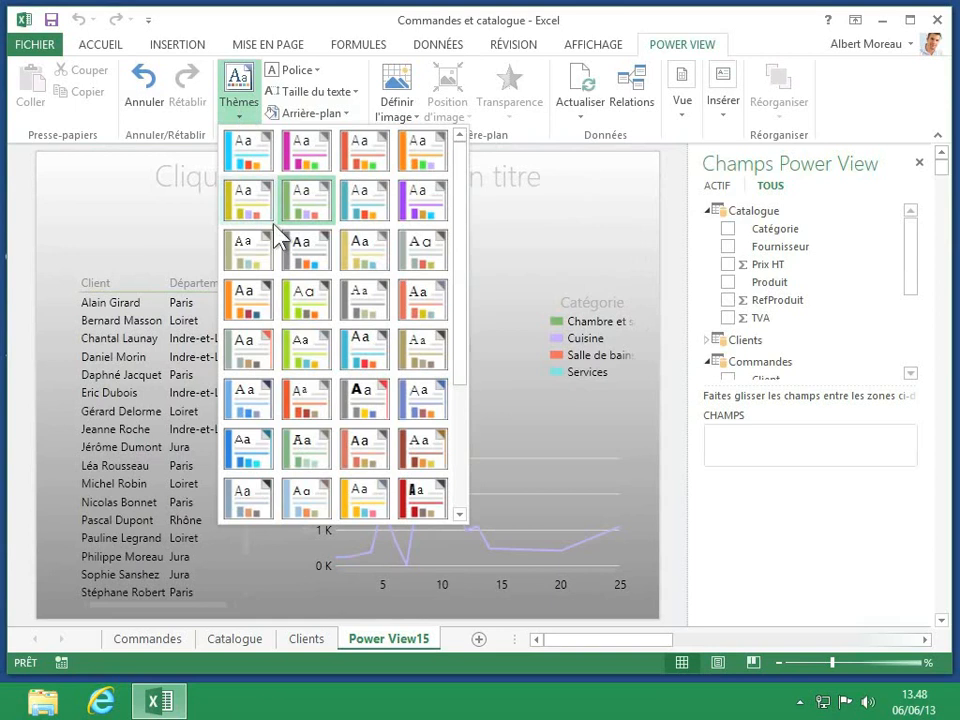
click(300, 305)
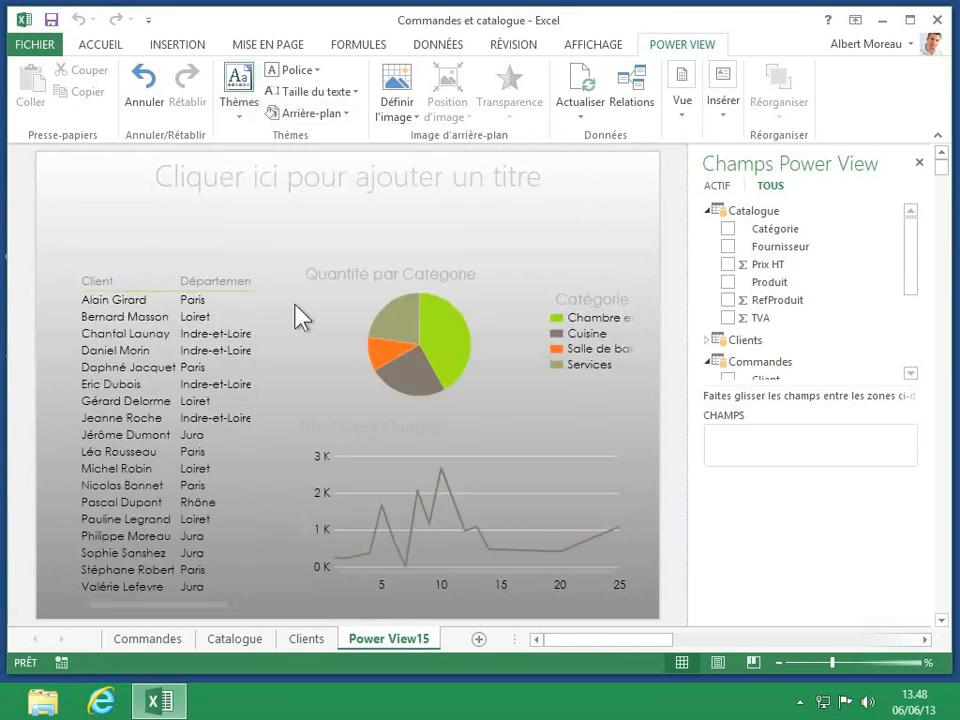
click(240, 112)
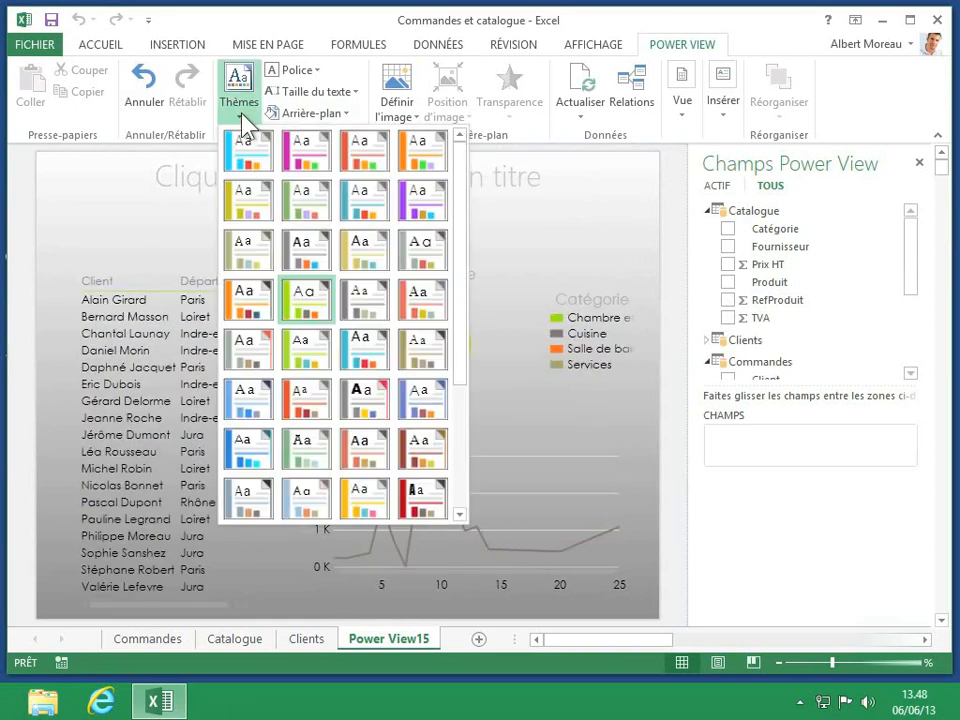
click(365, 400)
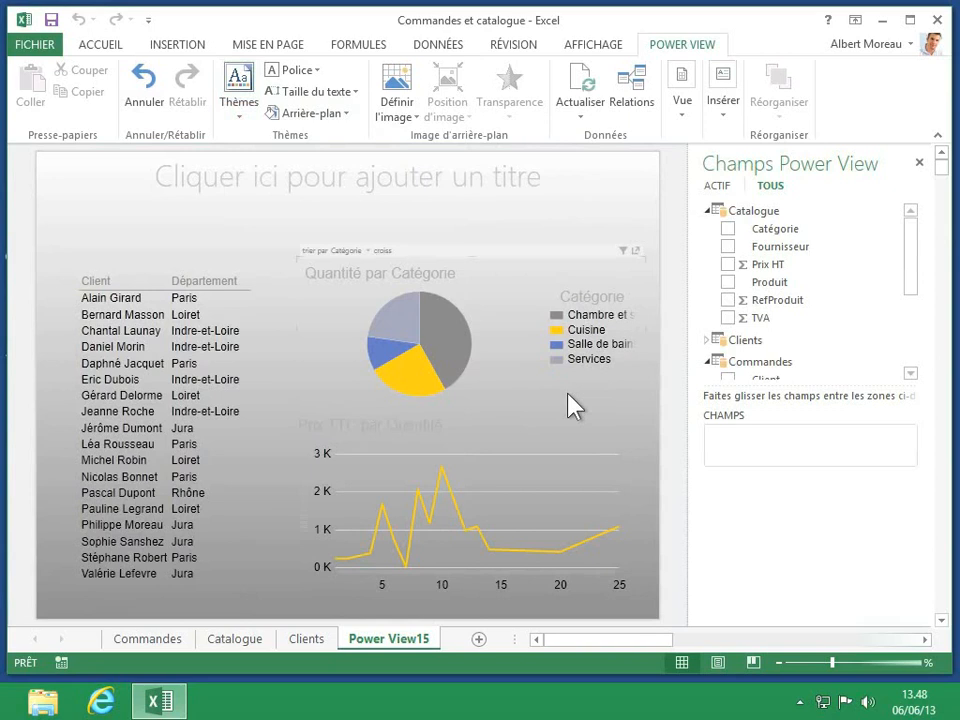
- Enter "Récapitulatif commandes" as the report title
click(342, 180)
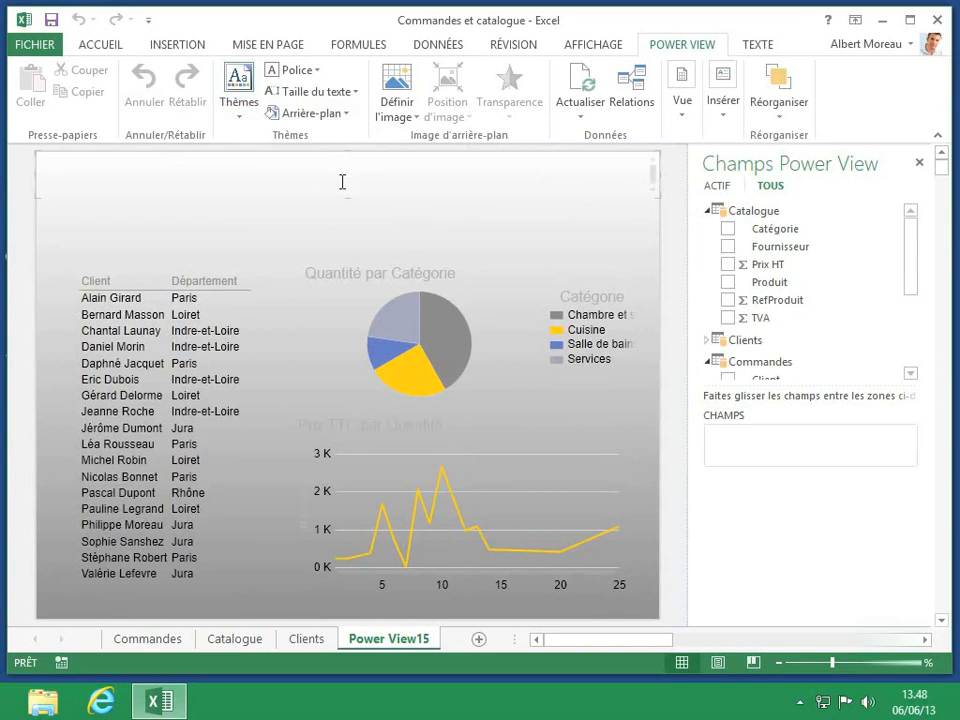
text(Réca)
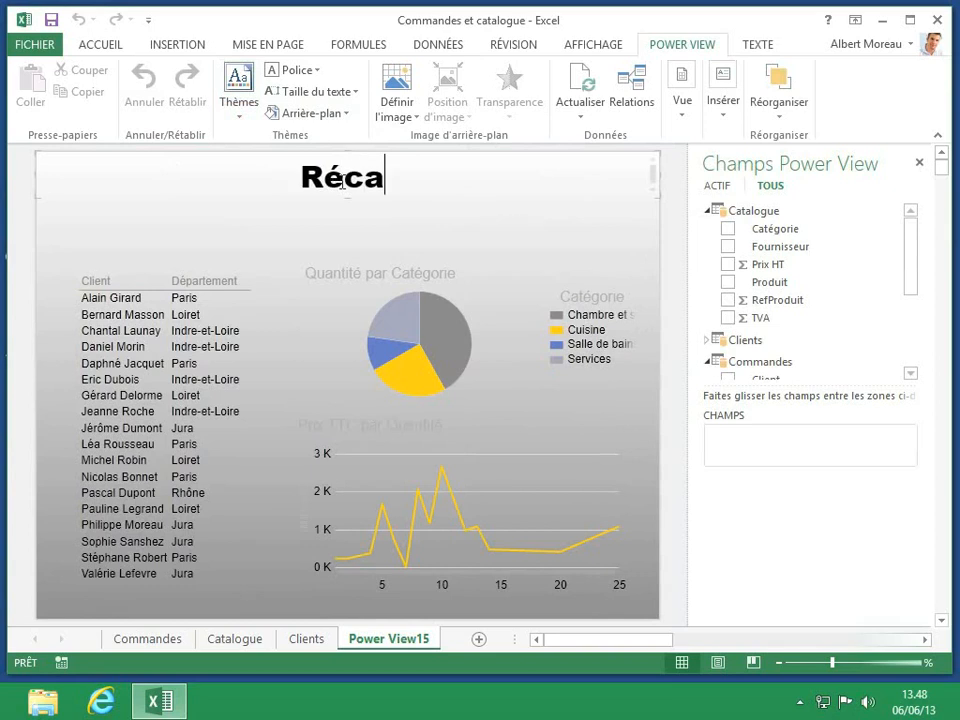
text(pitulati)
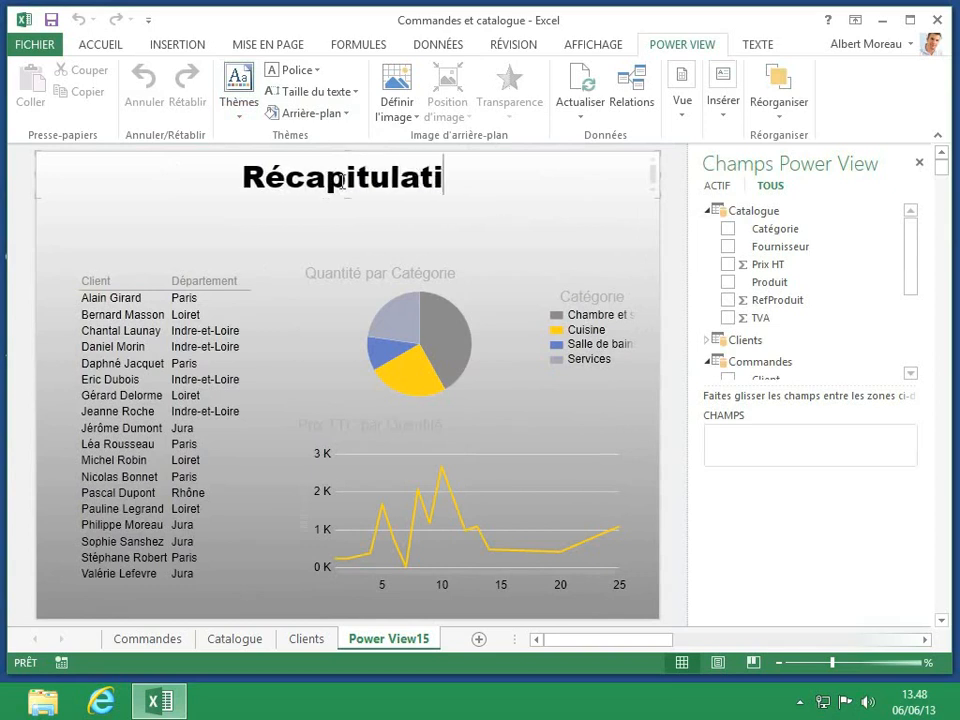
text(f commandes)
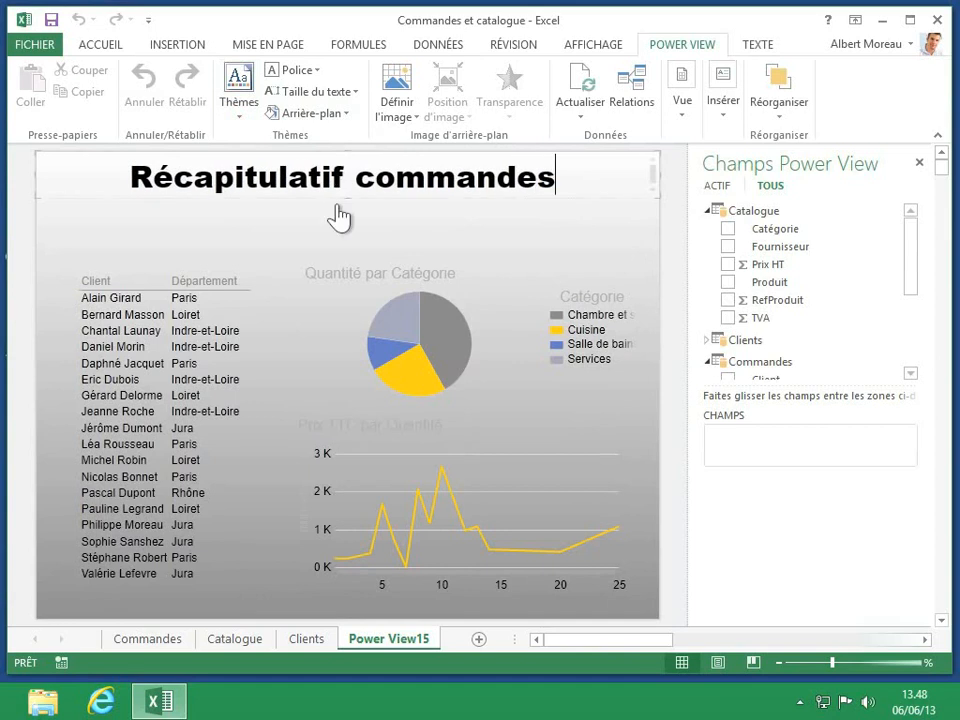
- Insert a text box reading "Clients" and place it above the client table
click(718, 112)
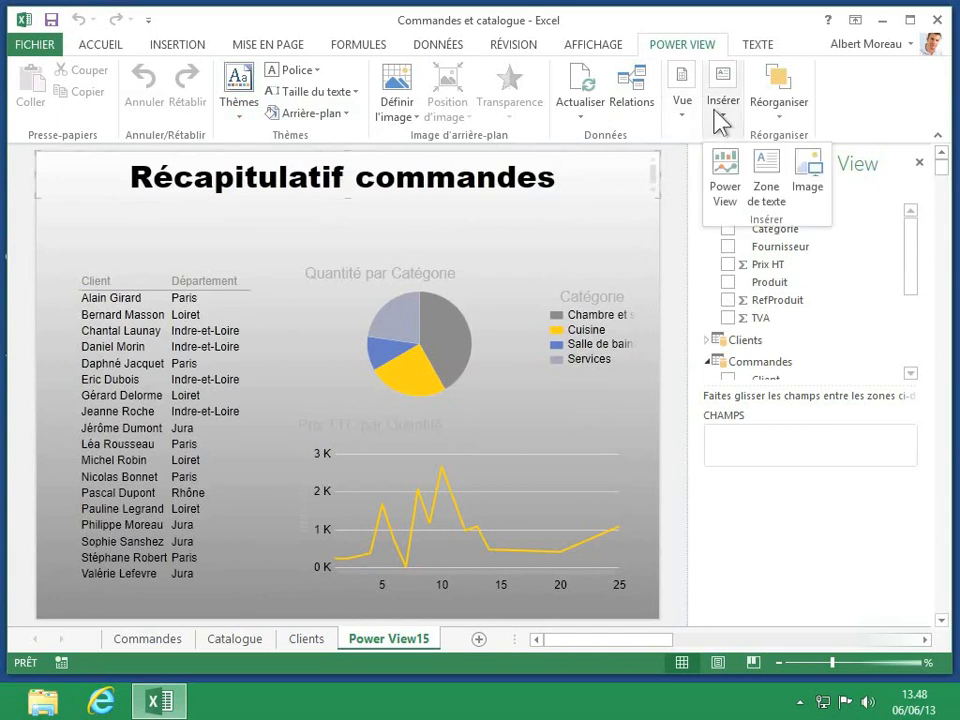
click(765, 195)
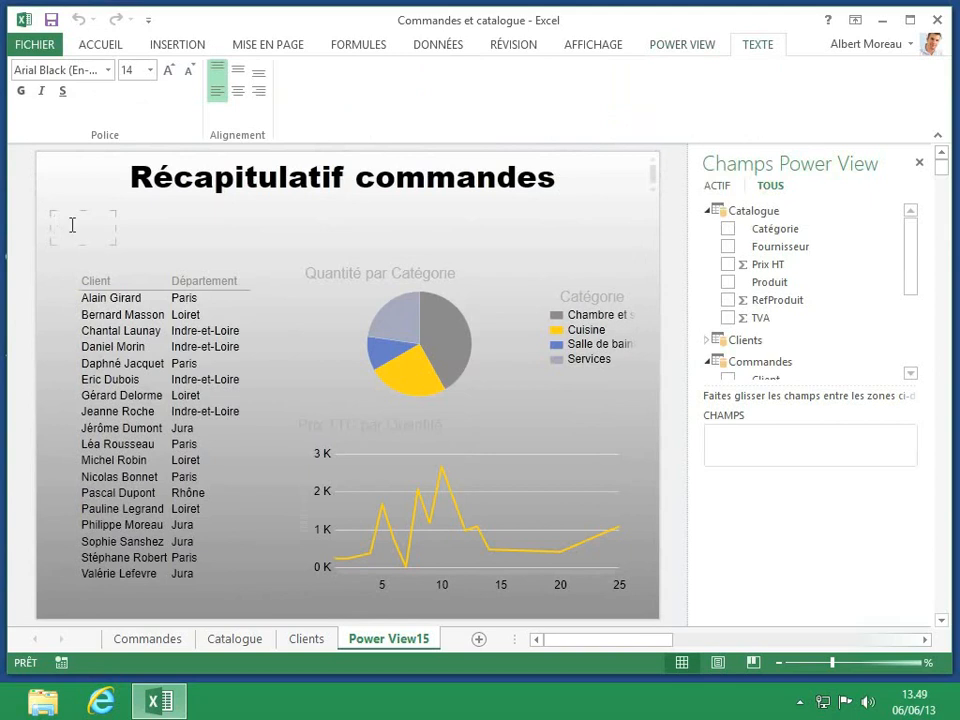
text(Clients)
drag(82, 223, 156, 242)
- Format the "Clients" text box heading in Cambria, size 16, bold
double_click(158, 244)
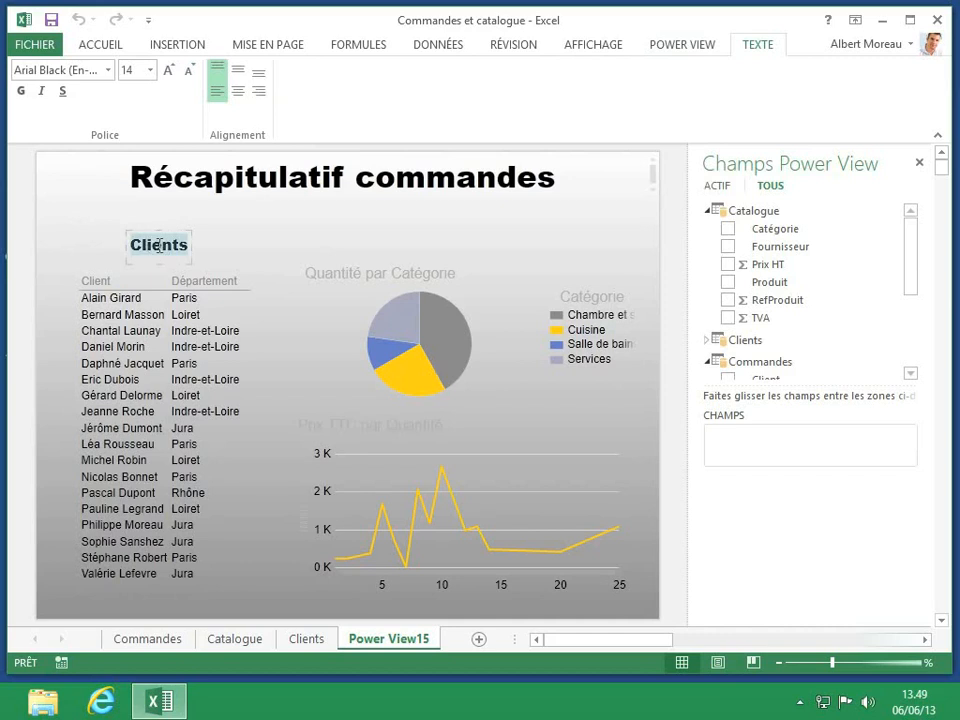
click(108, 70)
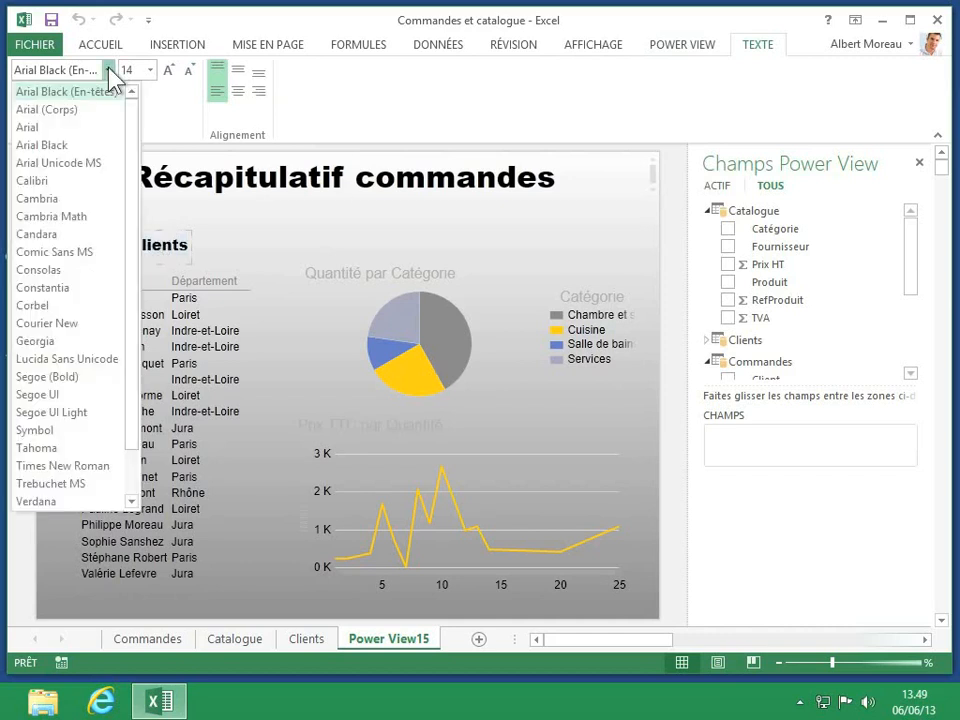
click(35, 198)
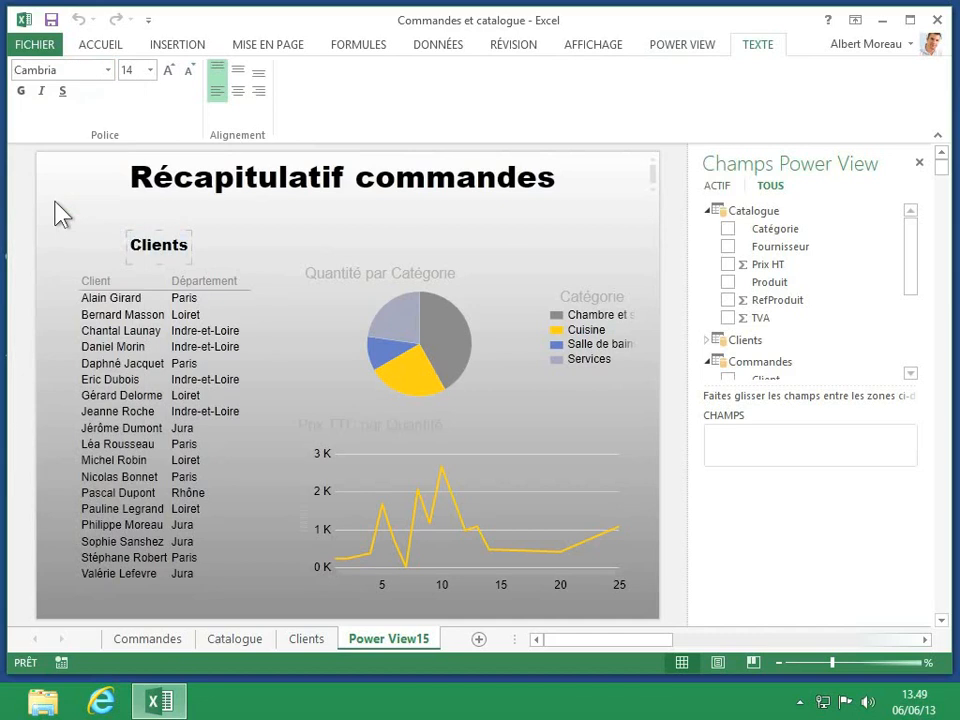
click(150, 70)
click(132, 216)
click(21, 91)
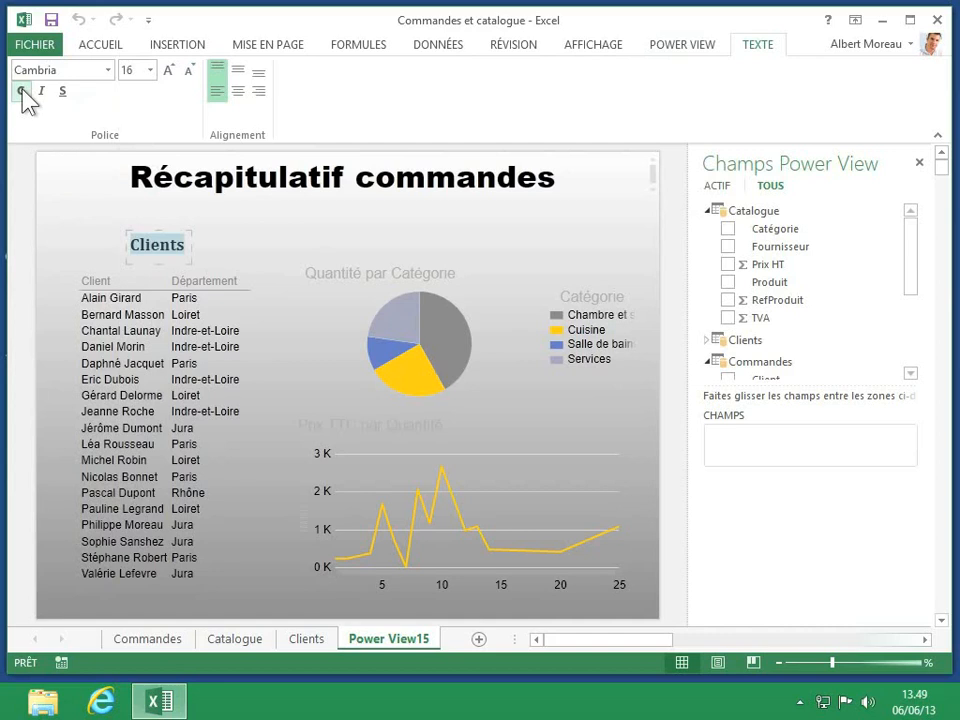
- Duplicate the "Clients" text box and place the copy above the pie chart
click(194, 246)
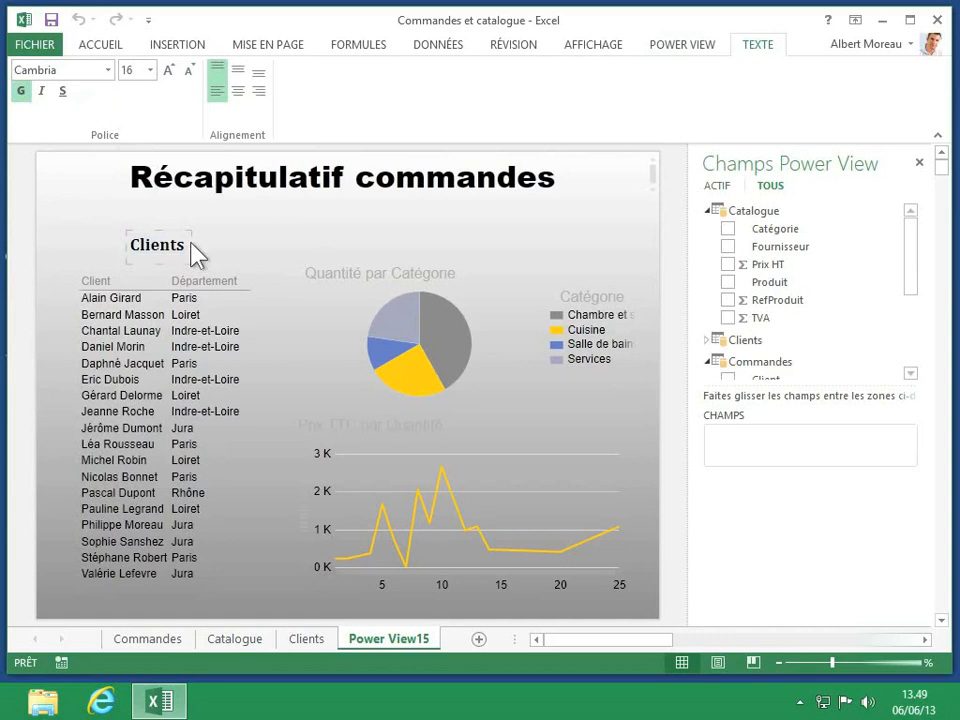
key(ctrl+v)
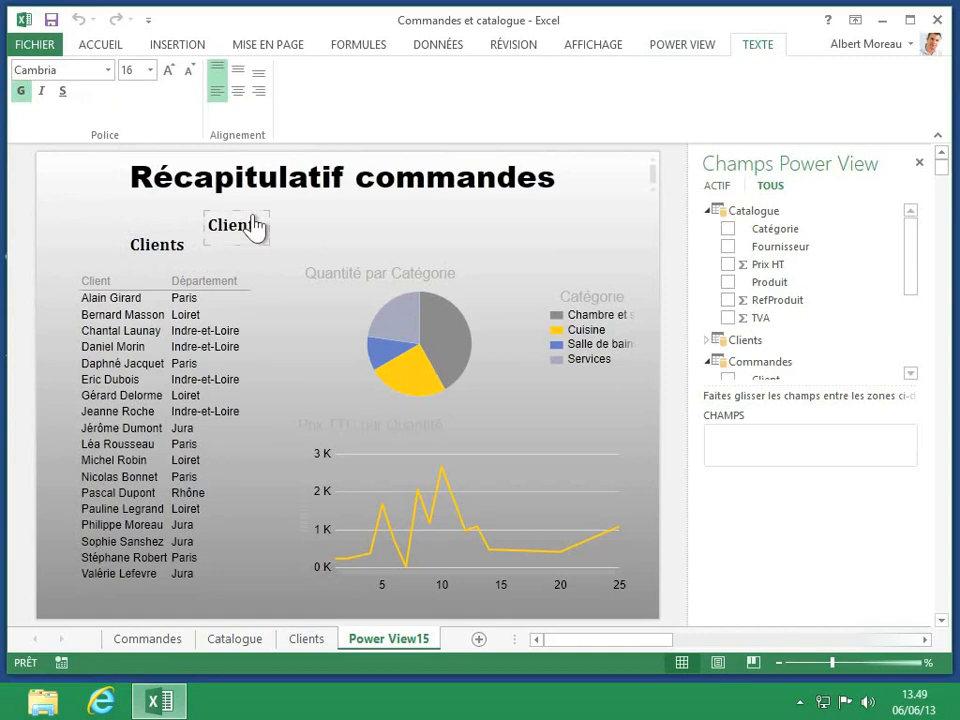
drag(256, 227, 452, 240)
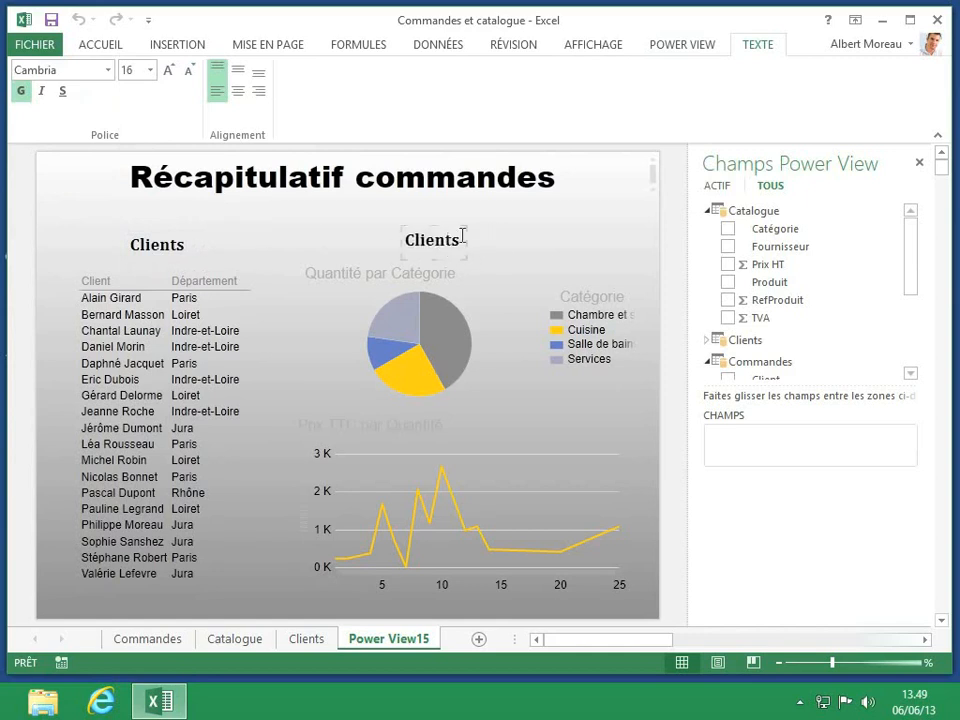
- Replace the copied heading's text with "Quantité commandées" and widen its box to fit on one line
drag(468, 240, 579, 242)
double_click(431, 243)
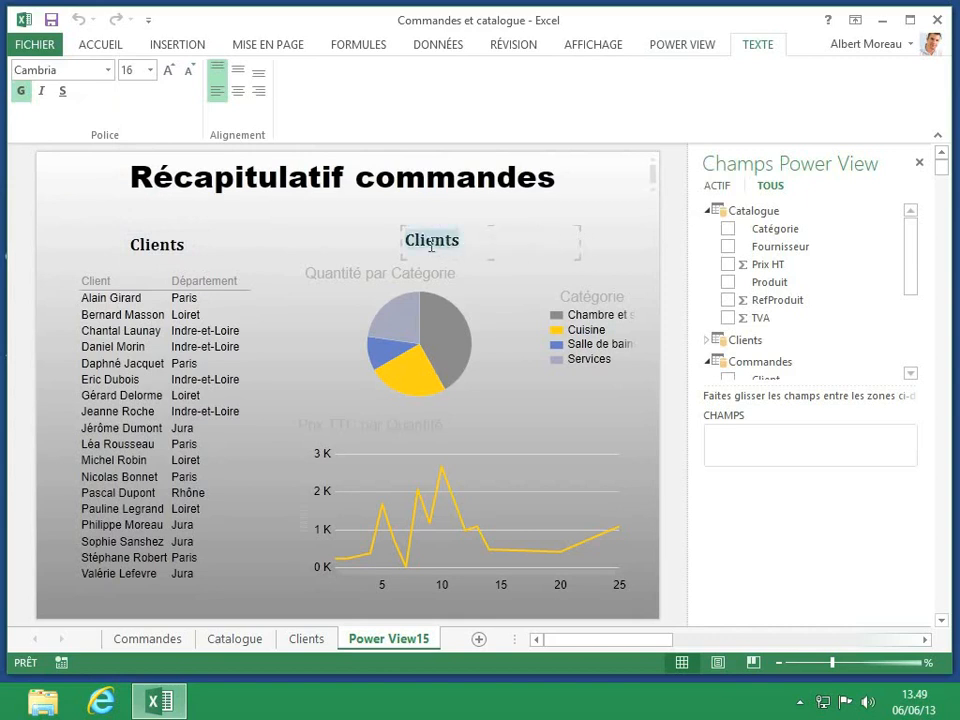
text(Quanti)
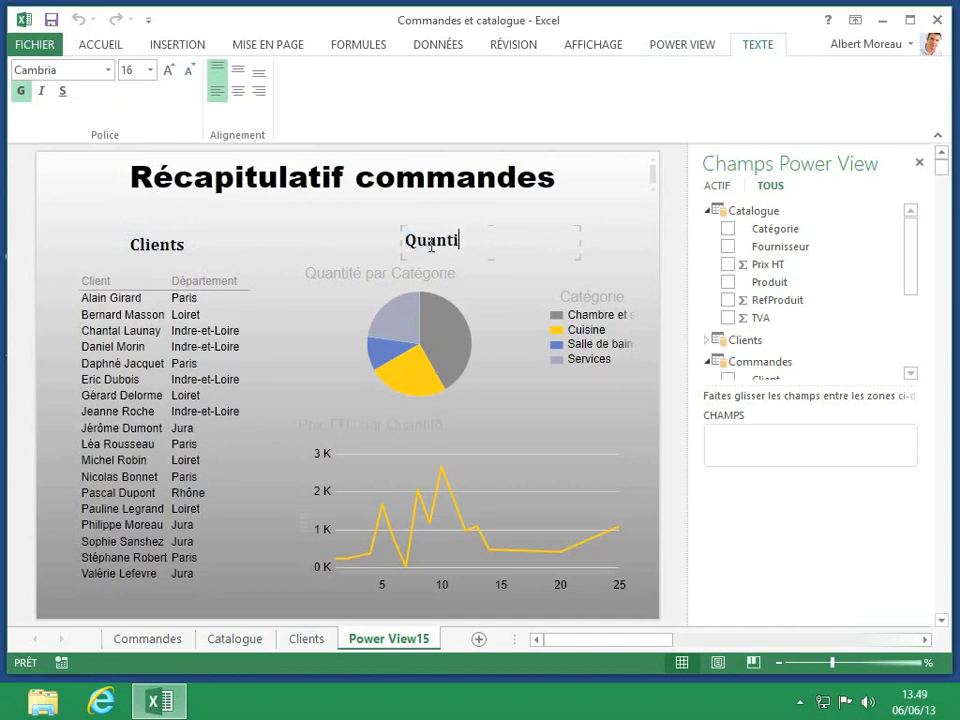
text(té commandées)
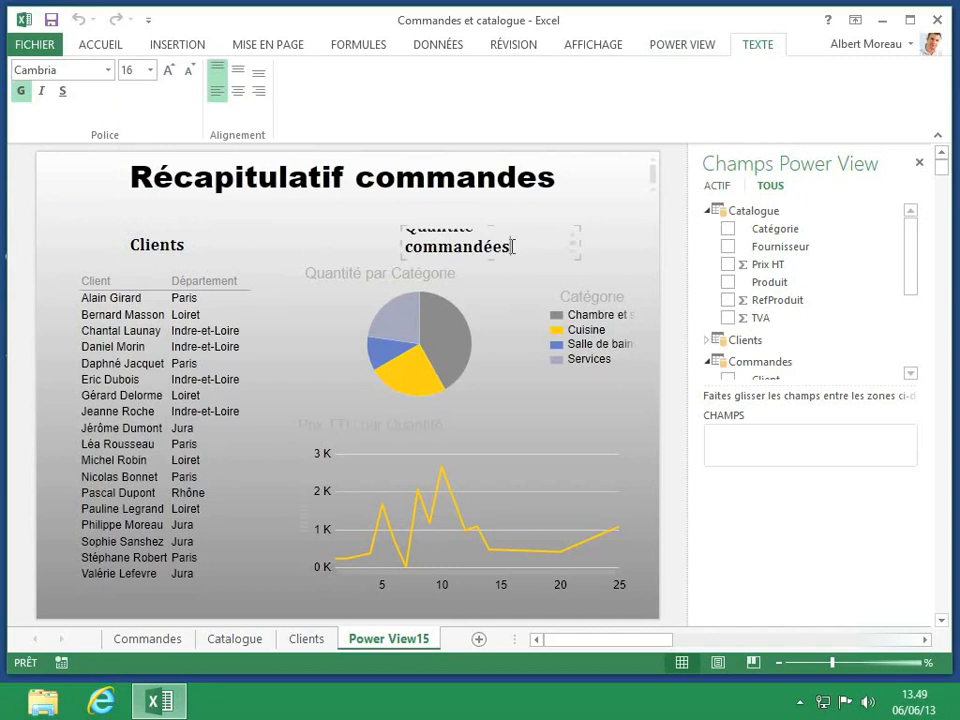
drag(580, 242, 607, 242)
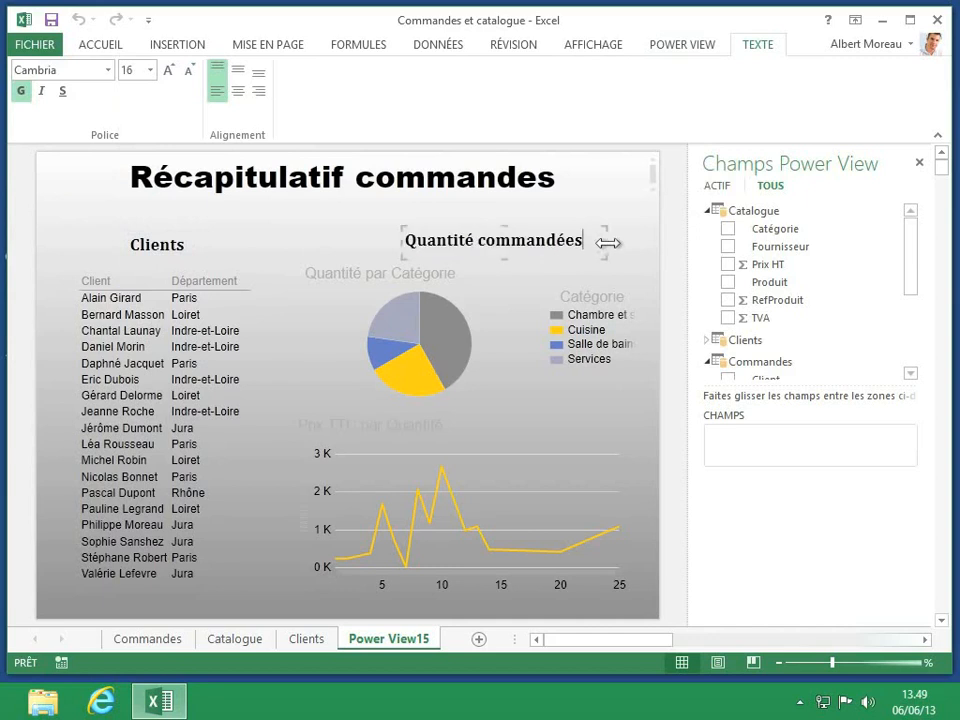
click(624, 258)
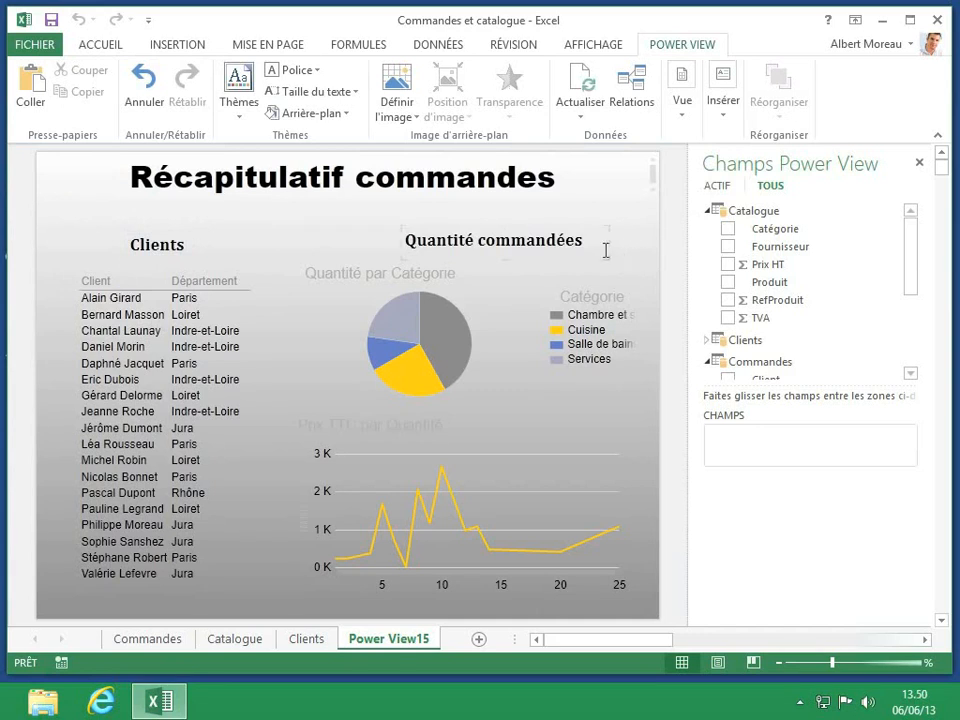
- Select the Quantité par Catégorie pie chart and move it down so it overlaps the line chart
click(445, 333)
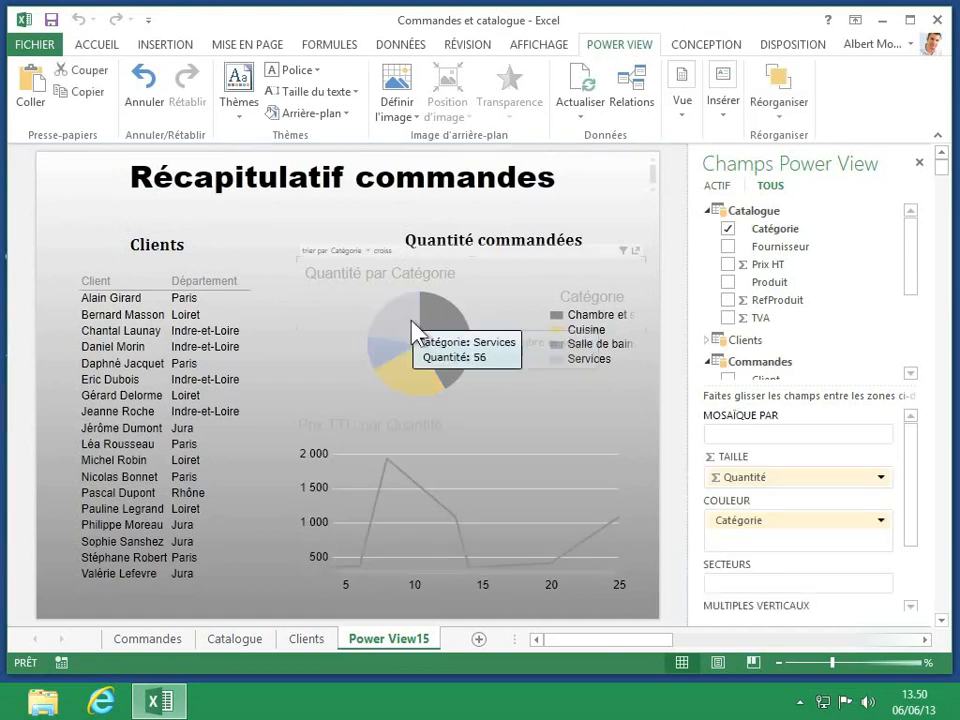
click(484, 296)
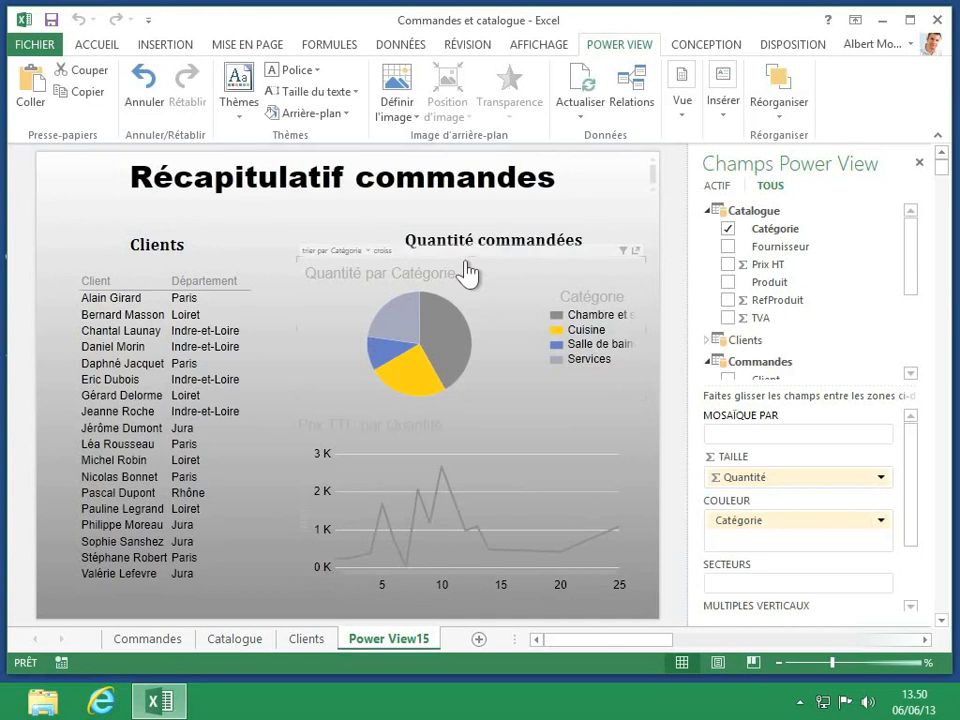
drag(466, 272, 465, 328)
- Bring the pie chart forward over the Prix TTC par Quantité line chart
mouse_move(432, 380)
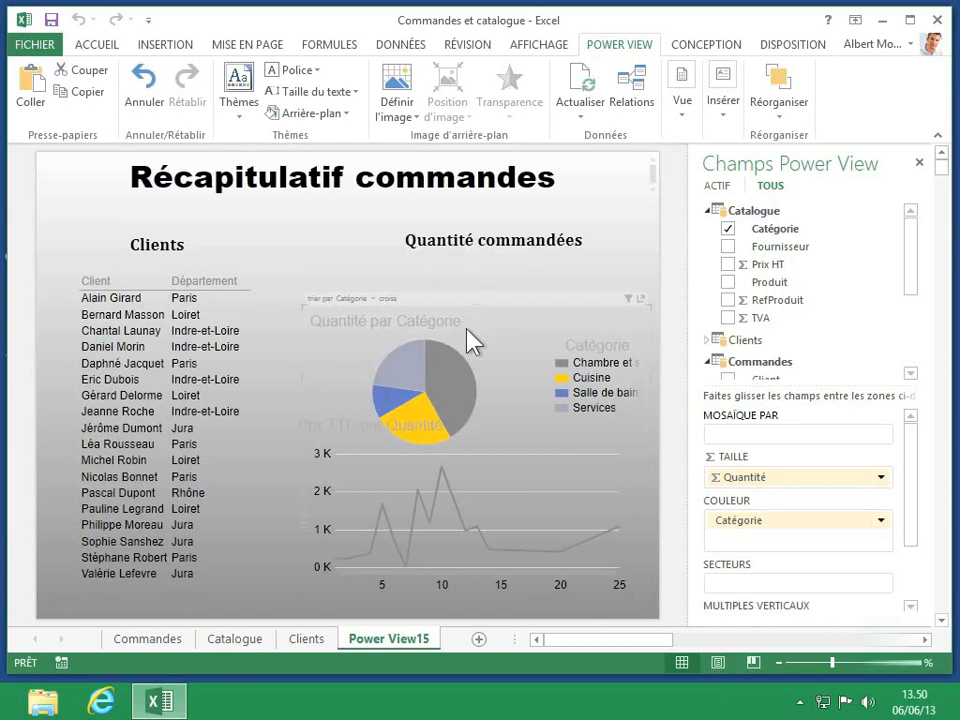
click(778, 114)
click(801, 141)
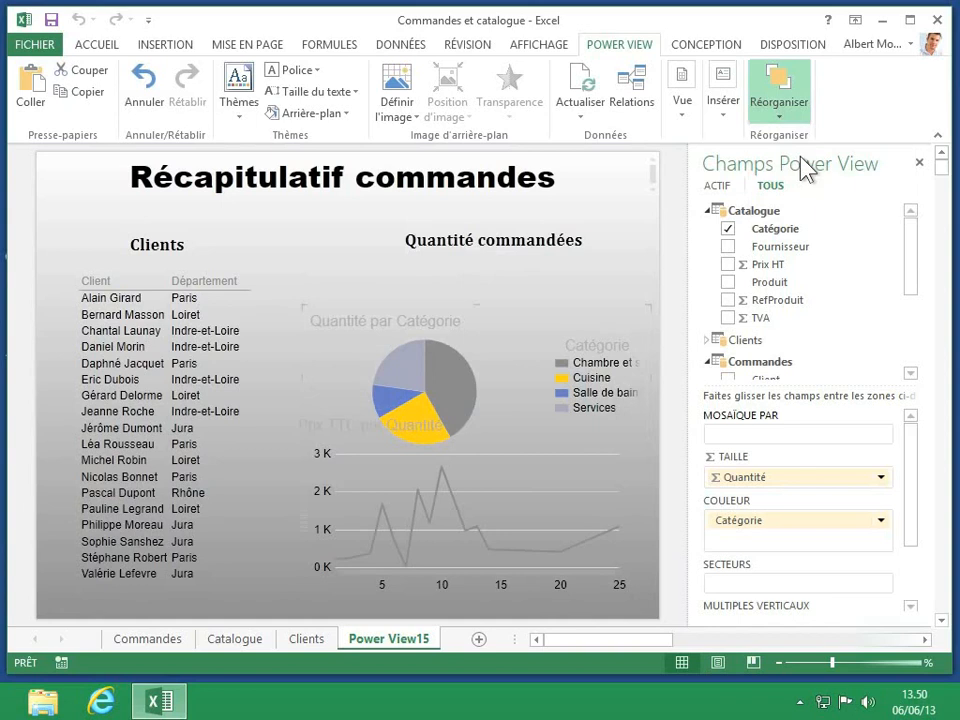
- Bring the Quantité par Catégorie pie chart to the very front of the overlapping Prix TTC par Quantité line chart
click(806, 127)
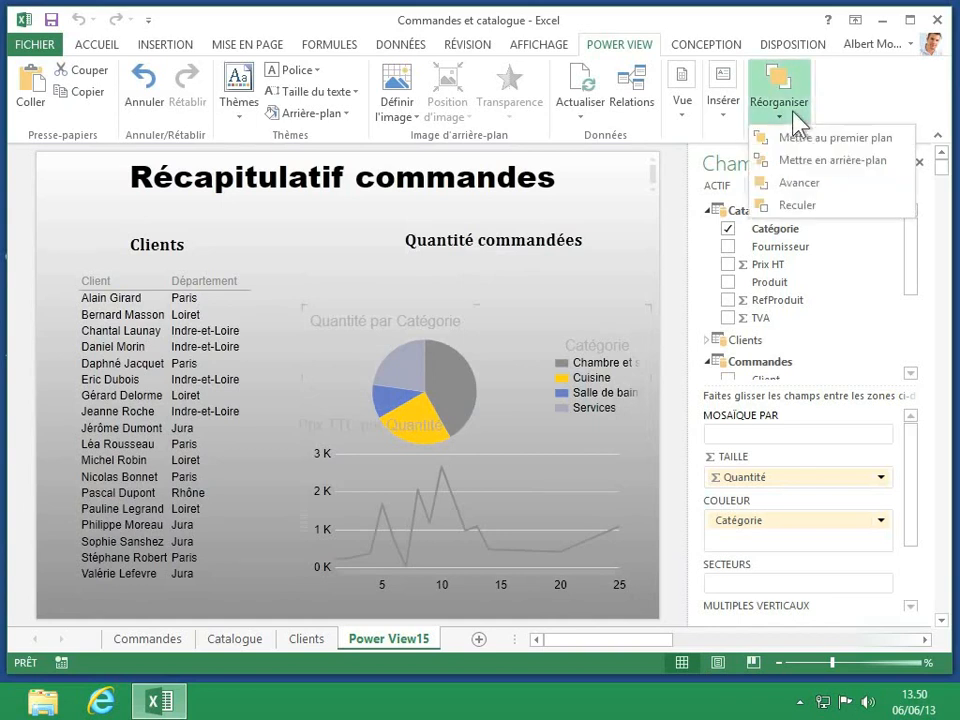
click(782, 136)
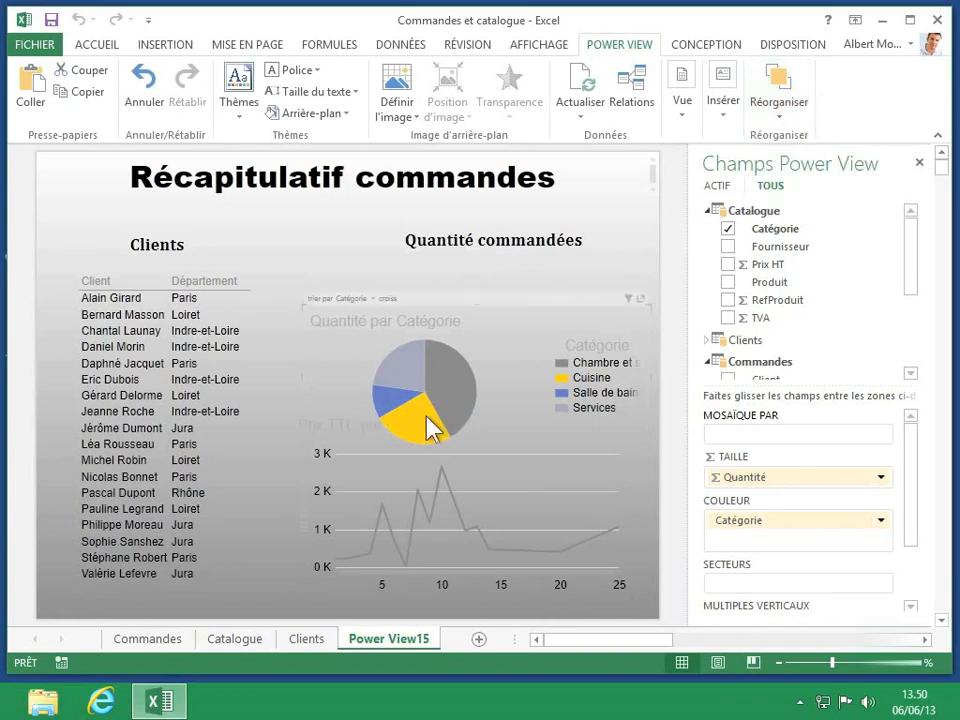
mouse_move(428, 425)
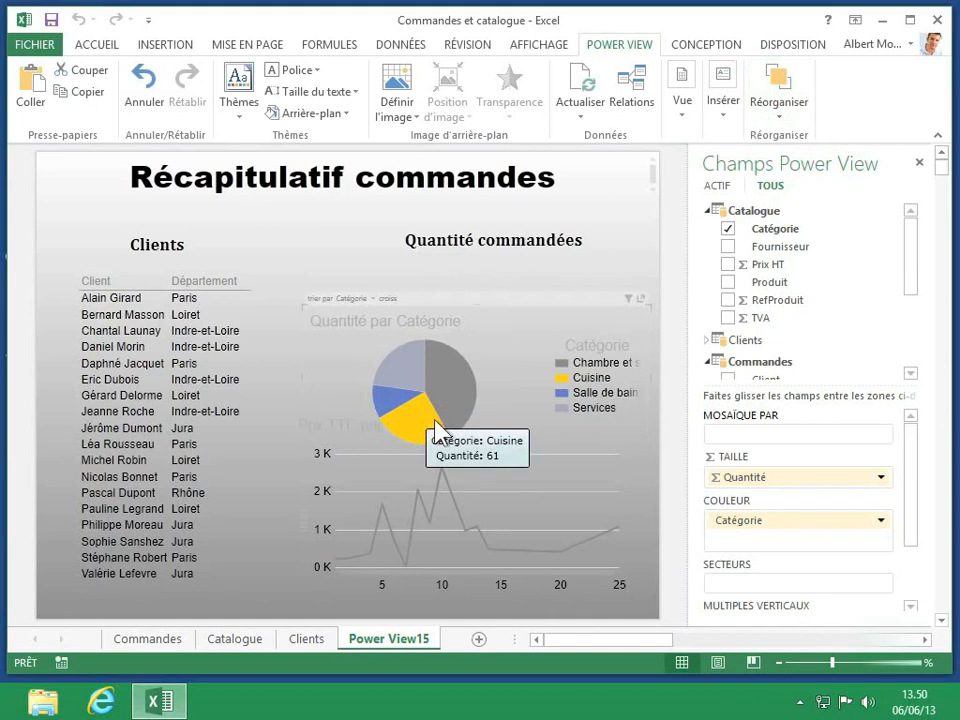
mouse_move(463, 426)
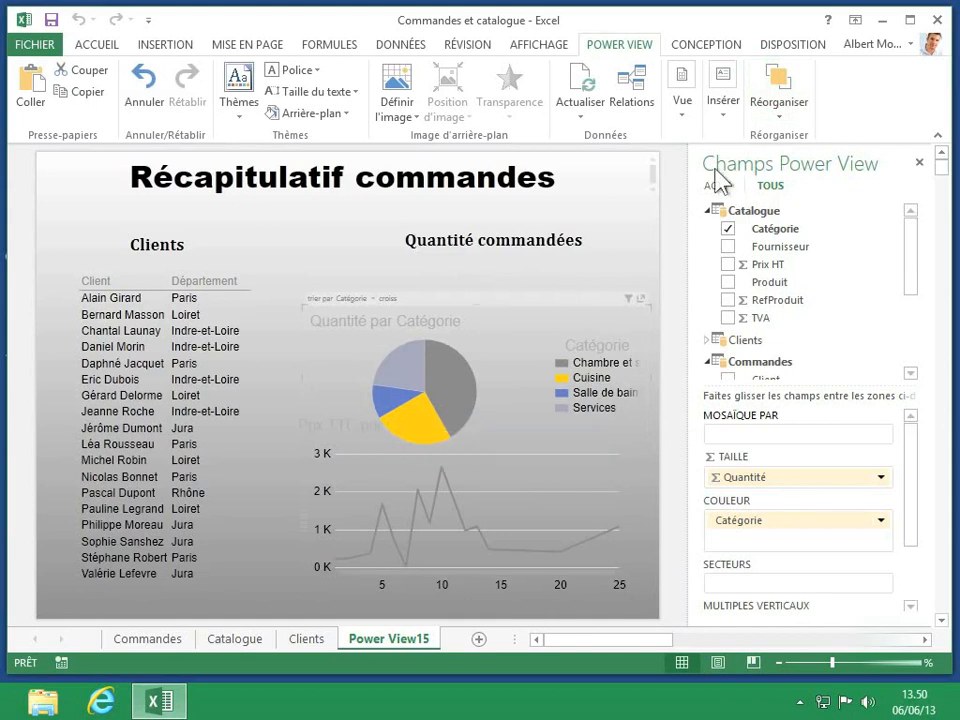
- Send the Quantité par Catégorie pie chart to the back, behind the Prix TTC par Quantité line chart, and deselect it
click(773, 112)
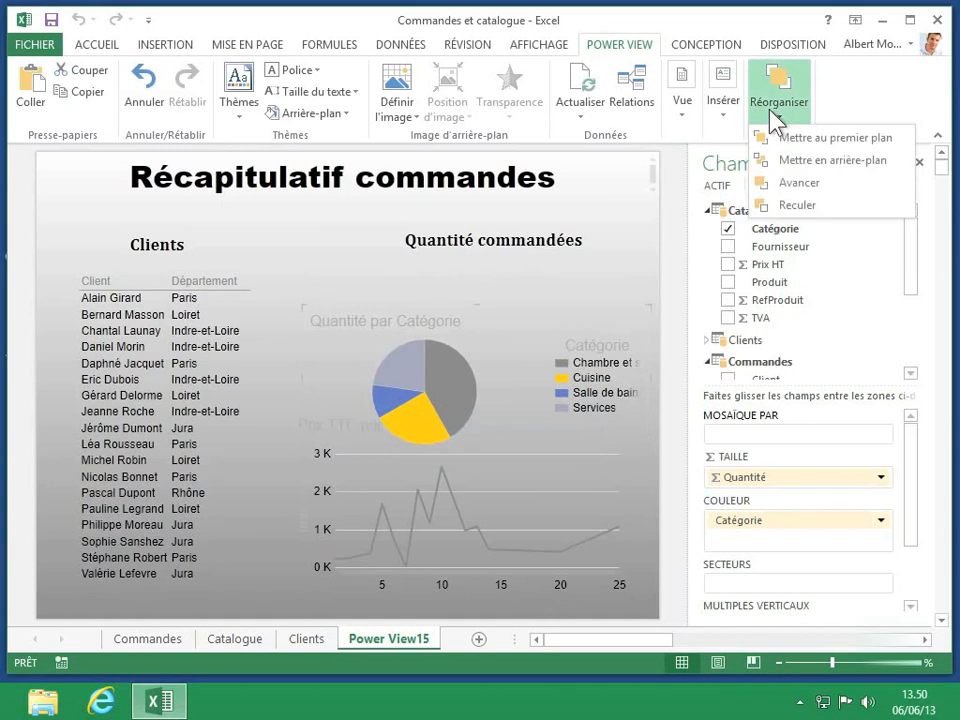
click(805, 160)
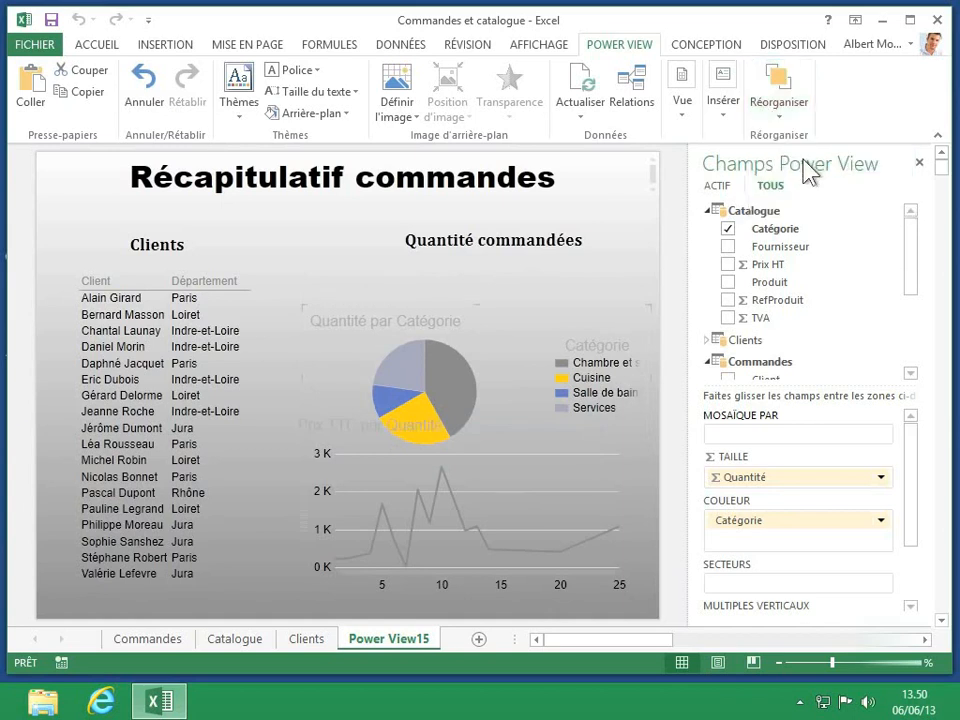
click(785, 108)
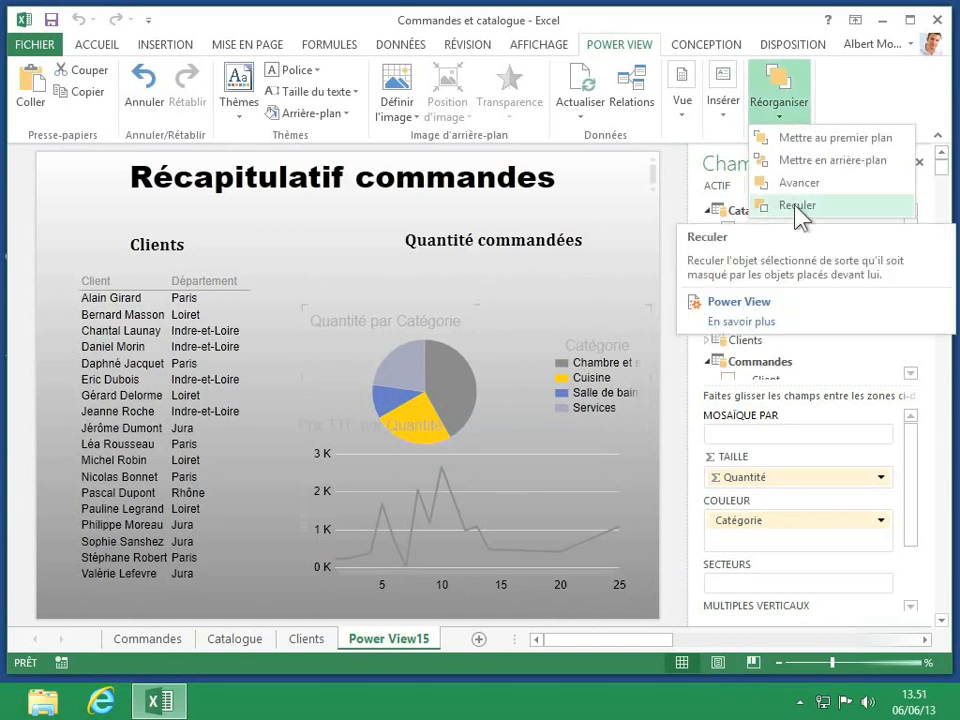
click(797, 125)
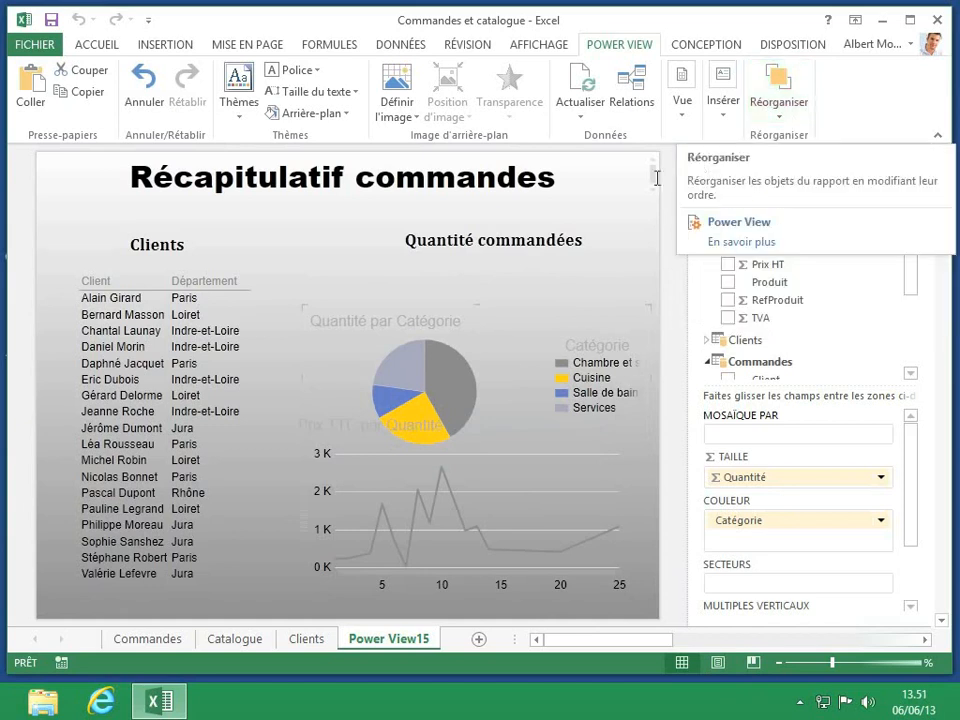
click(489, 293)
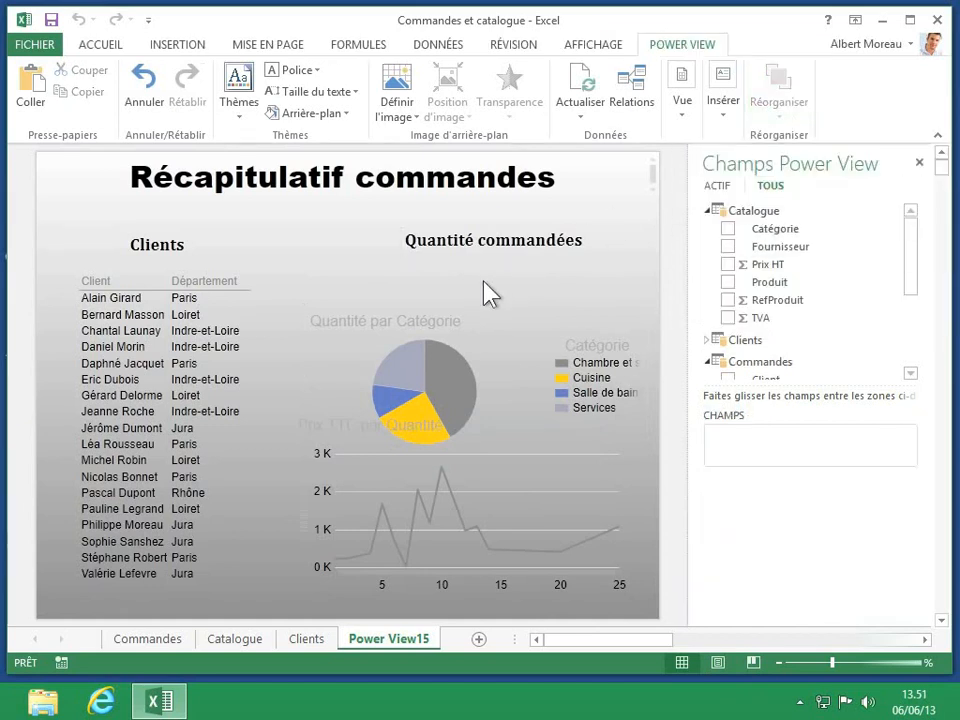